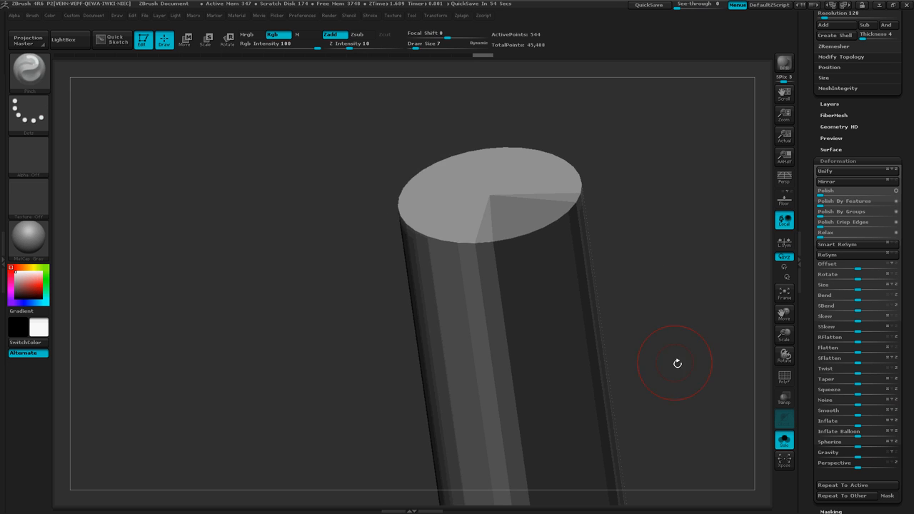
Draw a horizontal Transpose Move line outward from the unmasked wedge of the cylinder, viewed from its cap.
right_click_drag(678, 365, 625, 314, "ctrl")
left_click(633, 252, "ctrl")
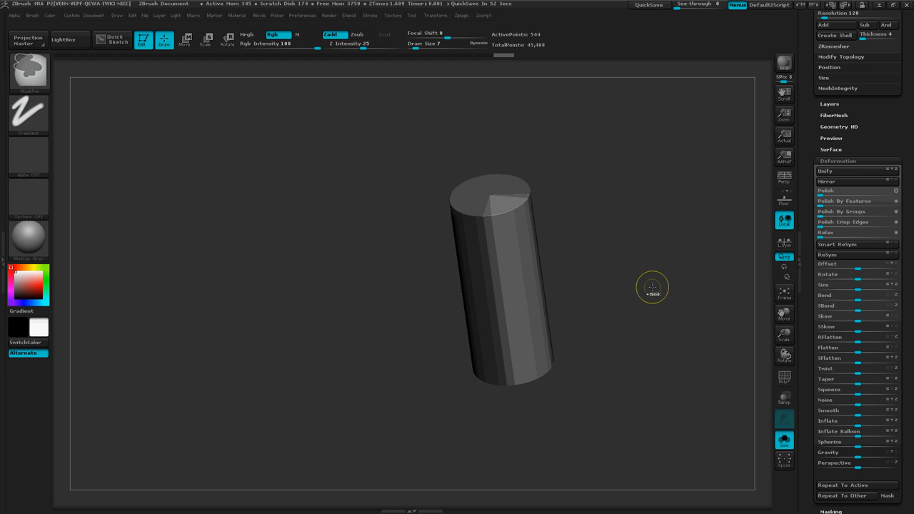
left_click_drag(607, 224, 606, 299, "shift")
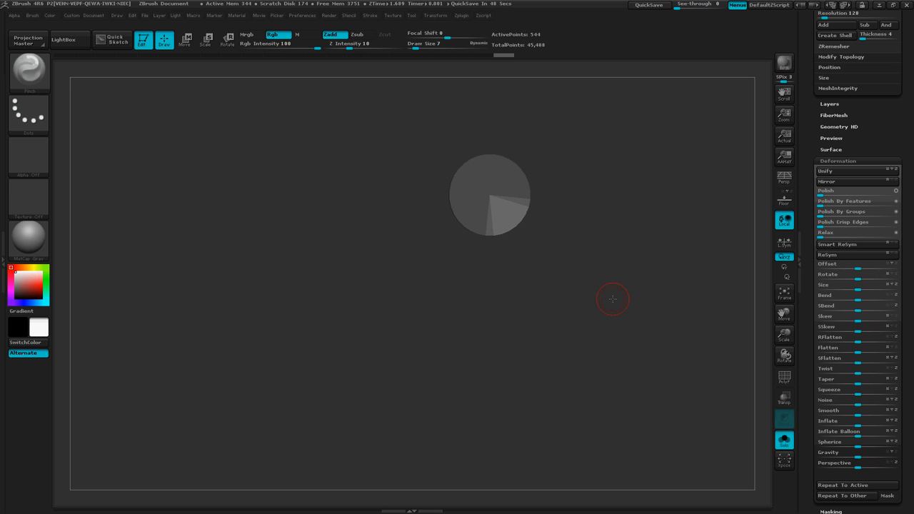
key("w")
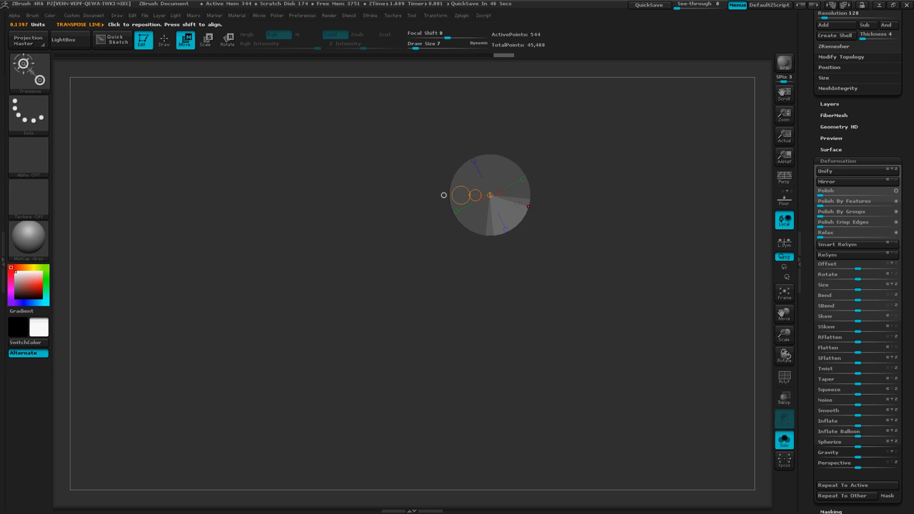
left_click_drag(505, 202, 672, 204)
Try moving and then extruding the cylinder's unmasked wedge outward along the transpose line, undoing each attempt.
left_click_drag(587, 202, 716, 221)
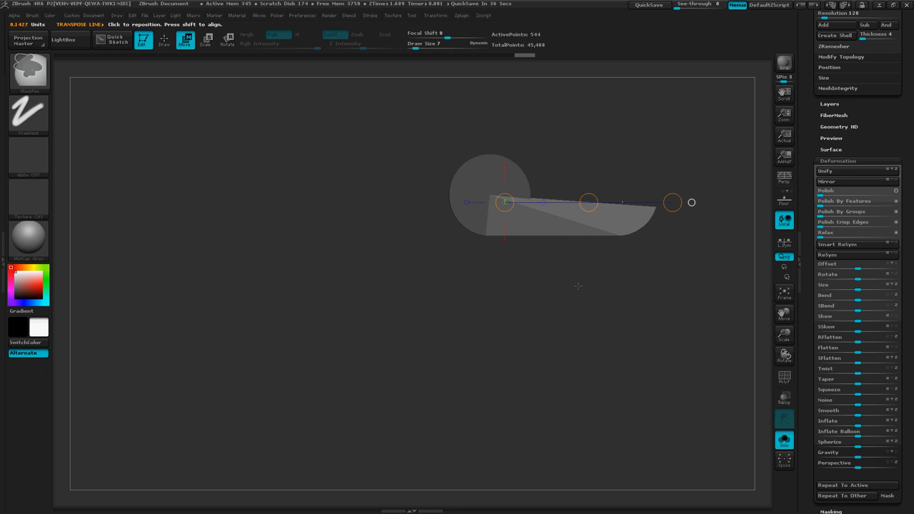
key("ctrl+z")
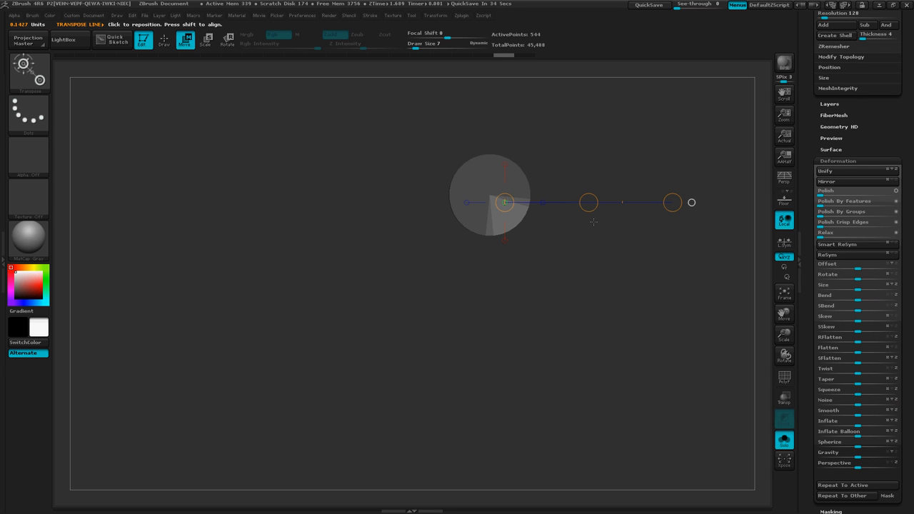
key("ctrl")
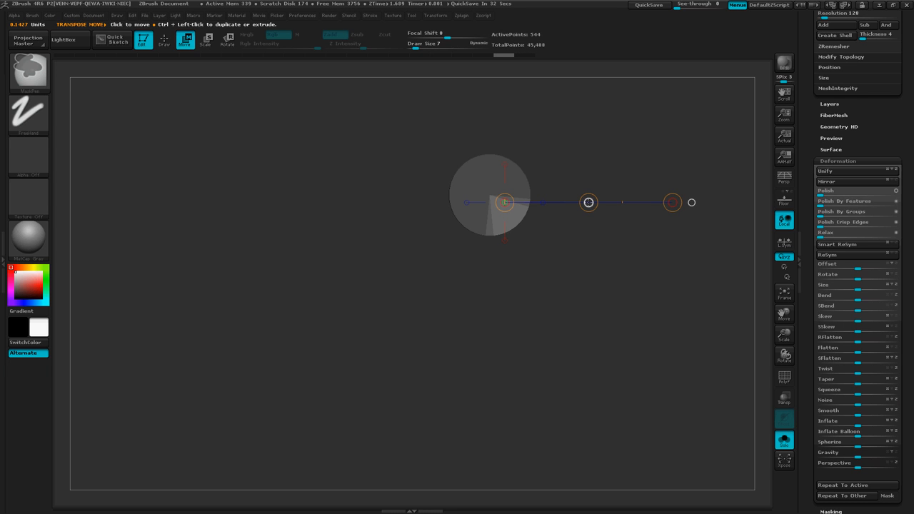
left_click_drag(589, 202, 713, 215, "ctrl")
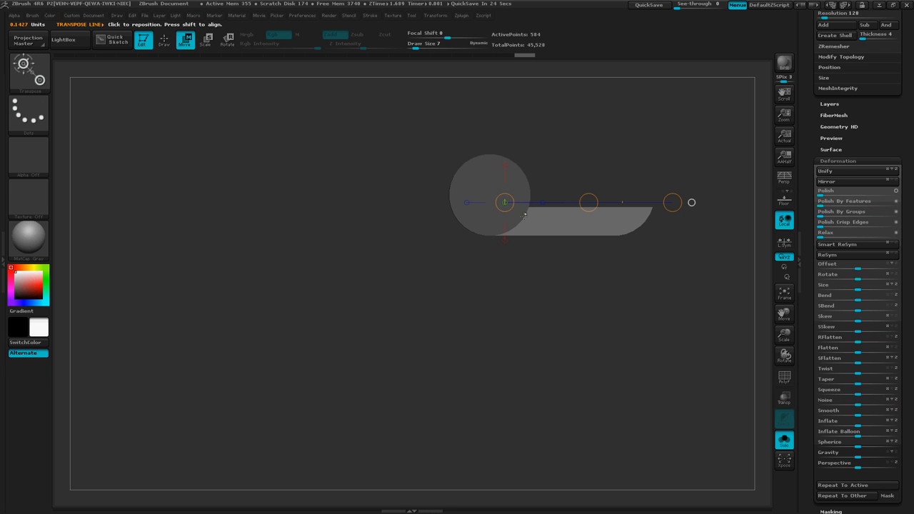
key("ctrl+z")
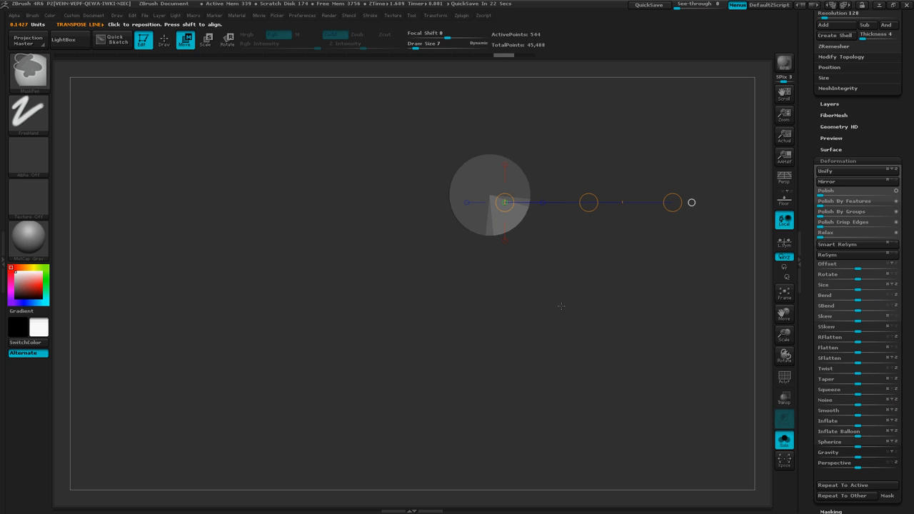
Unmask one more narrow segment along the upper edge of the cylinder's unmasked wedge.
key("q")
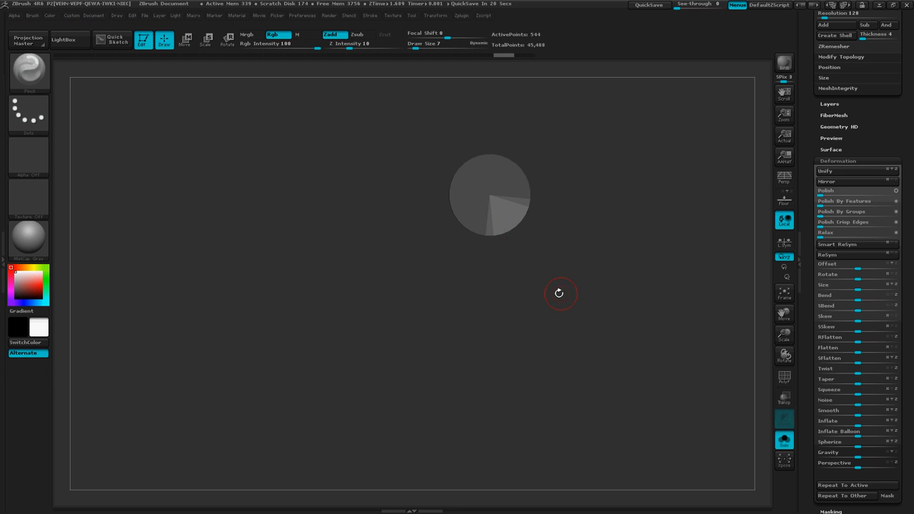
right_click_drag(560, 292, 592, 296, "ctrl")
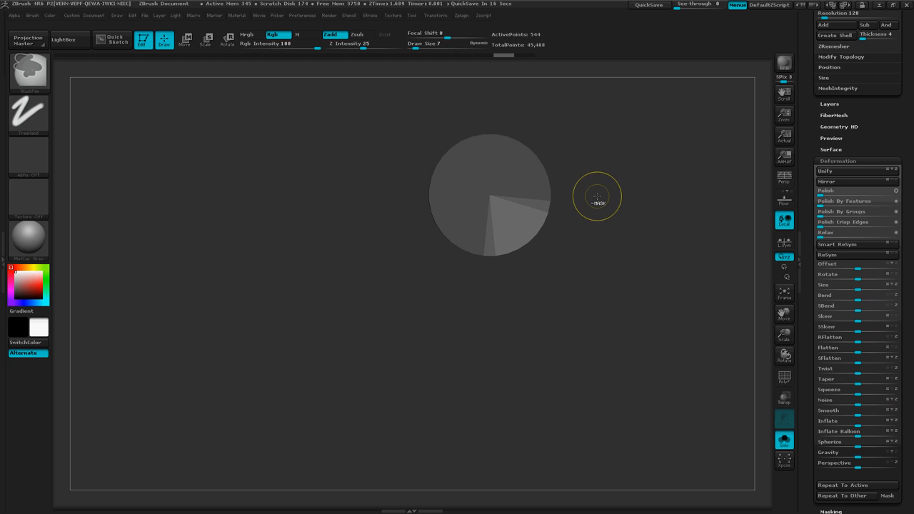
mouse_move(597, 196)
left_mouse_down("ctrl")
mouse_move(541, 200)
mouse_move(493, 218)
mouse_move(494, 232)
left_mouse_up("ctrl")
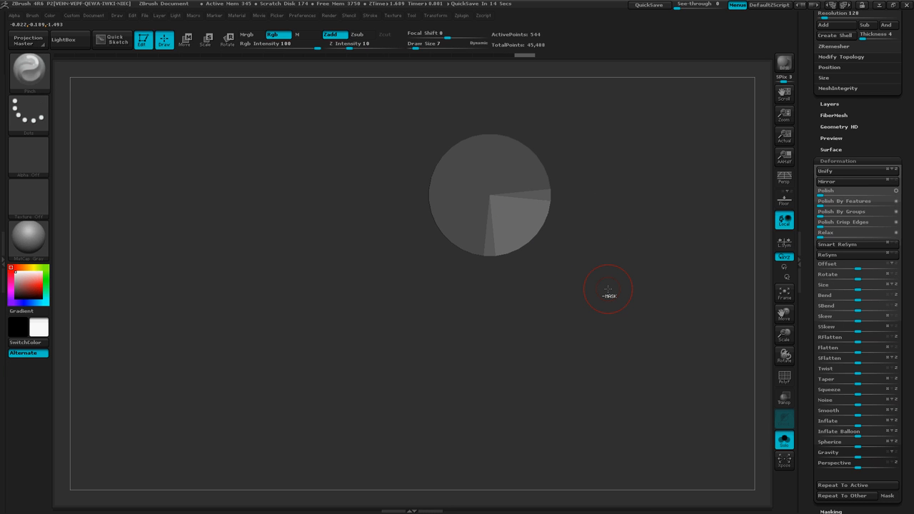
Extrude the cylinder's unmasked wedge sideways into a long flat arm with Transpose Move.
key("w")
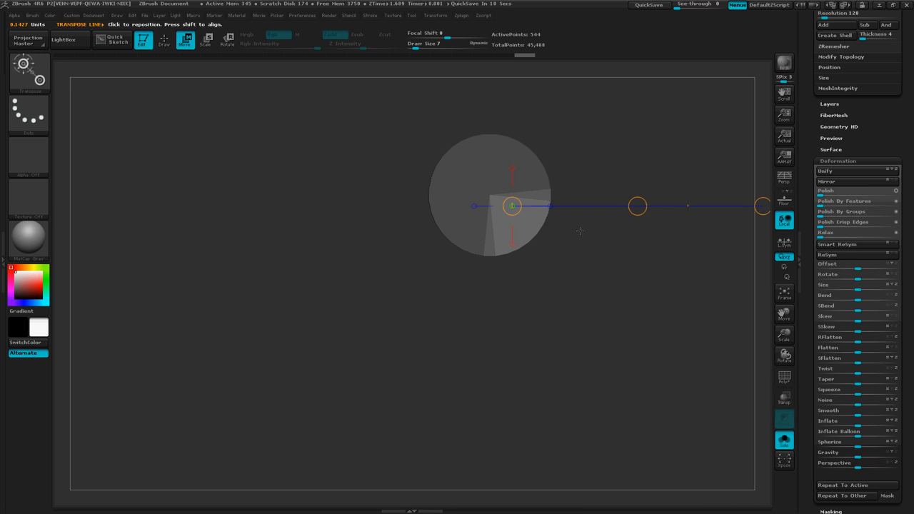
right_click_drag(616, 257, 602, 340, "ctrl")
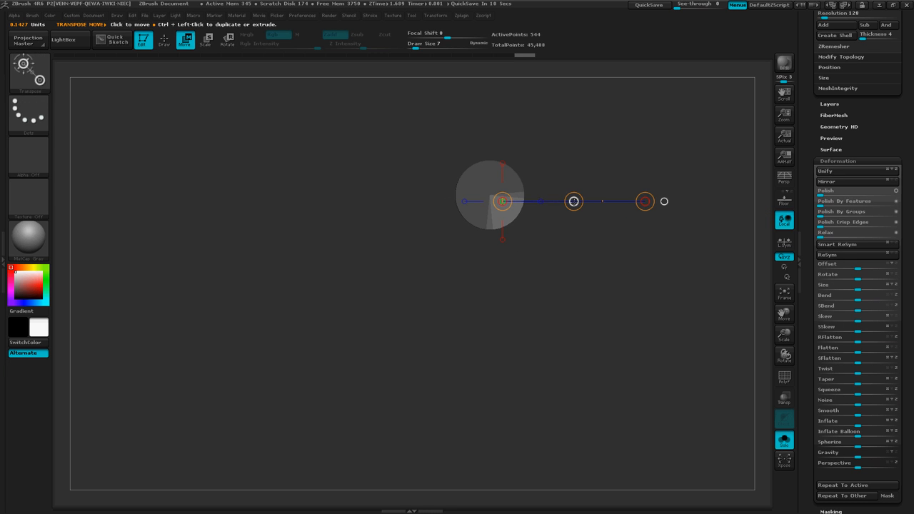
left_click_drag(573, 200, 744, 224, "ctrl")
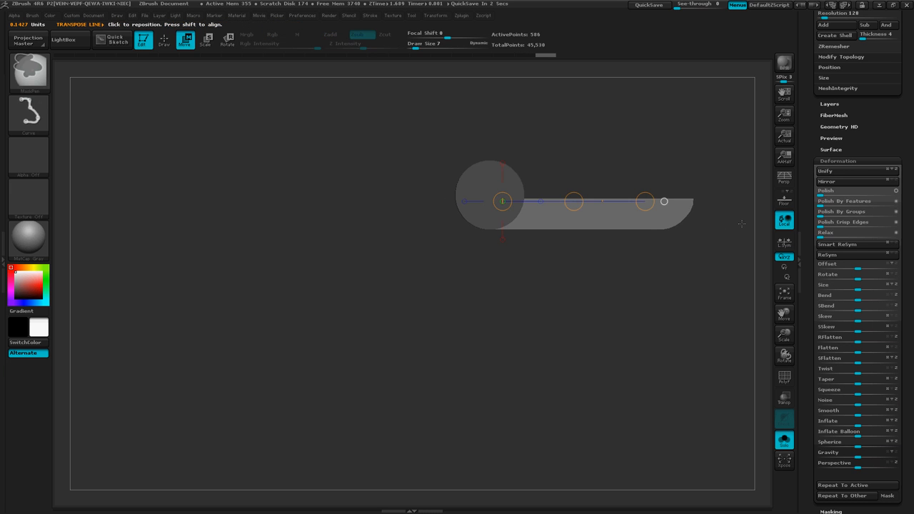
left_click_drag(575, 306, 565, 244)
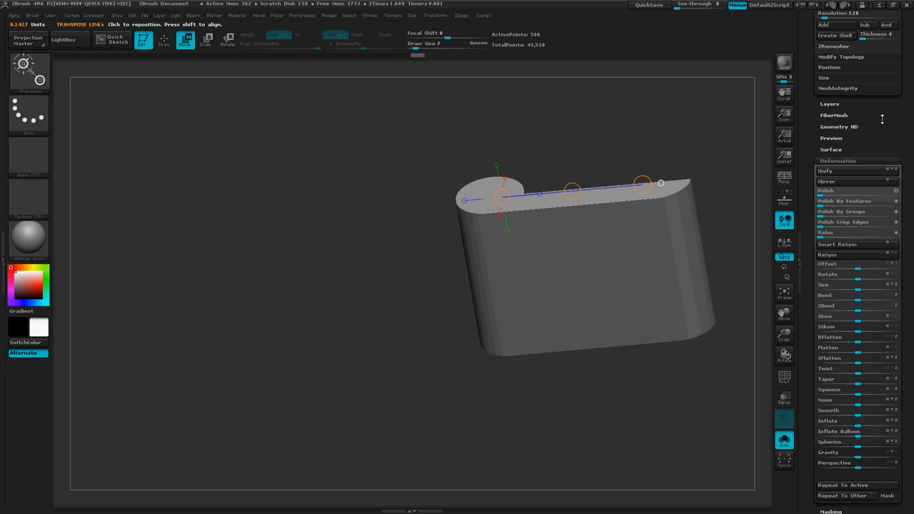
Go back to the subtool list and turn off Solo to show the other subtools.
left_click_drag(899, 111, 901, 419)
left_click_drag(901, 180, 900, 372)
left_click_drag(900, 243, 898, 259)
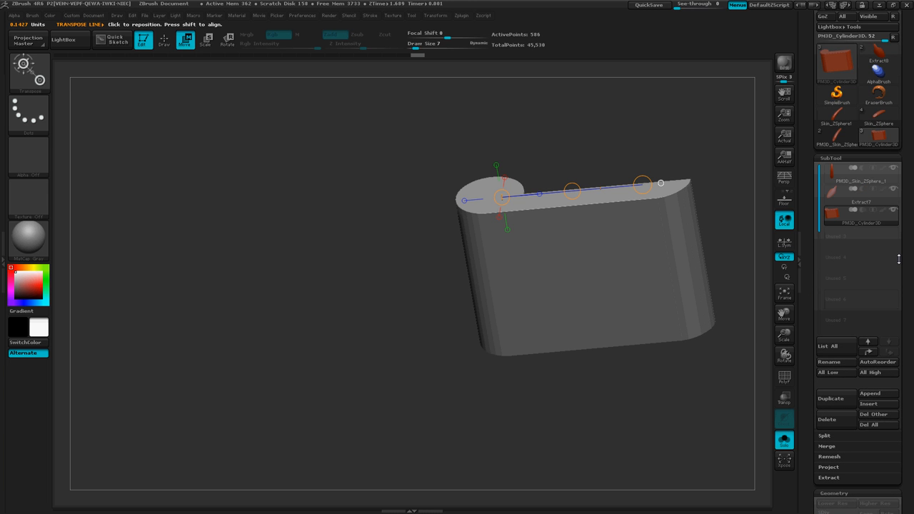
left_click(784, 440)
Rotate the extruded cylinder piece in side view so its tilt follows the curved handle's end.
left_click_drag(633, 454, 625, 431, "shift")
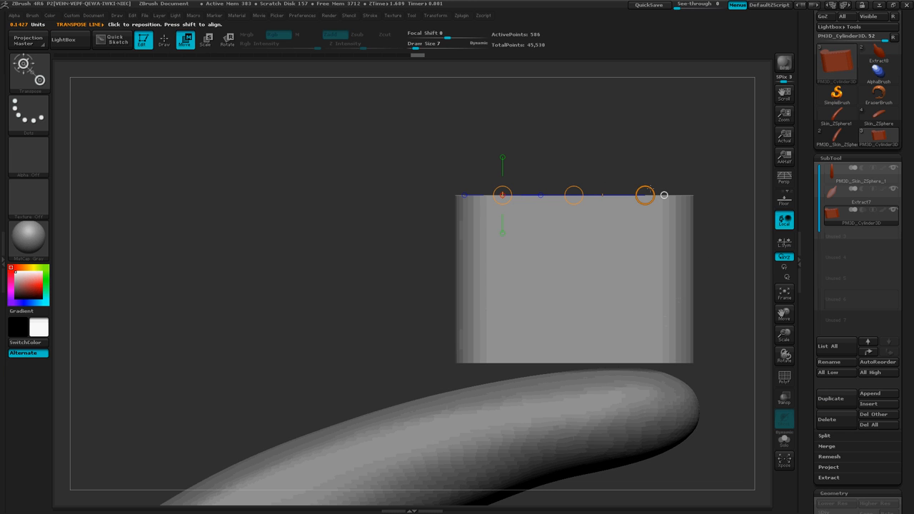
key("r")
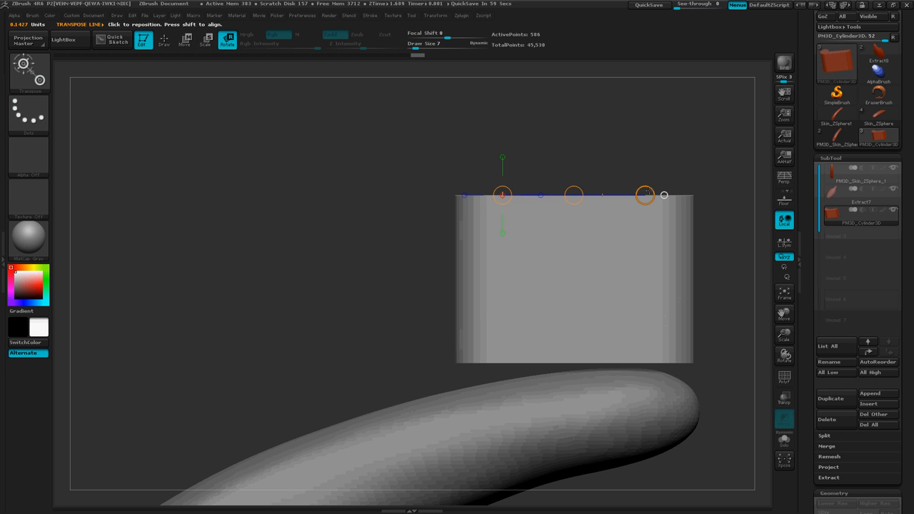
left_click_drag(645, 194, 642, 169)
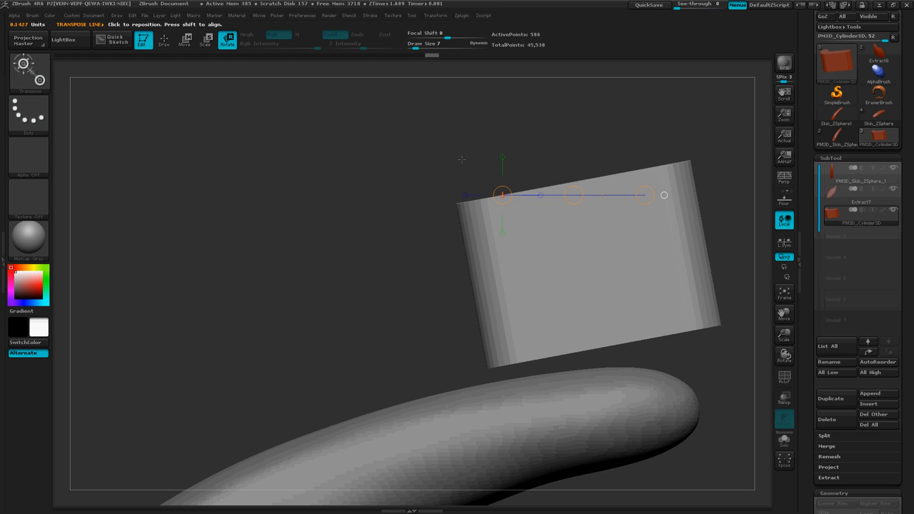
Draw a transpose line from the piece's round cap and move the piece down through the handle's tip.
left_click_drag(462, 159, 469, 191)
left_click(557, 187)
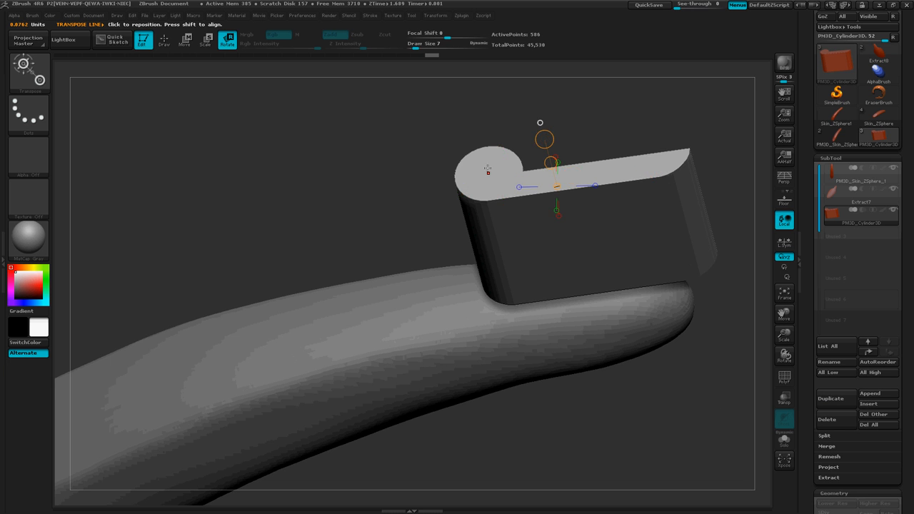
left_click(488, 172)
left_click_drag(466, 259, 479, 226)
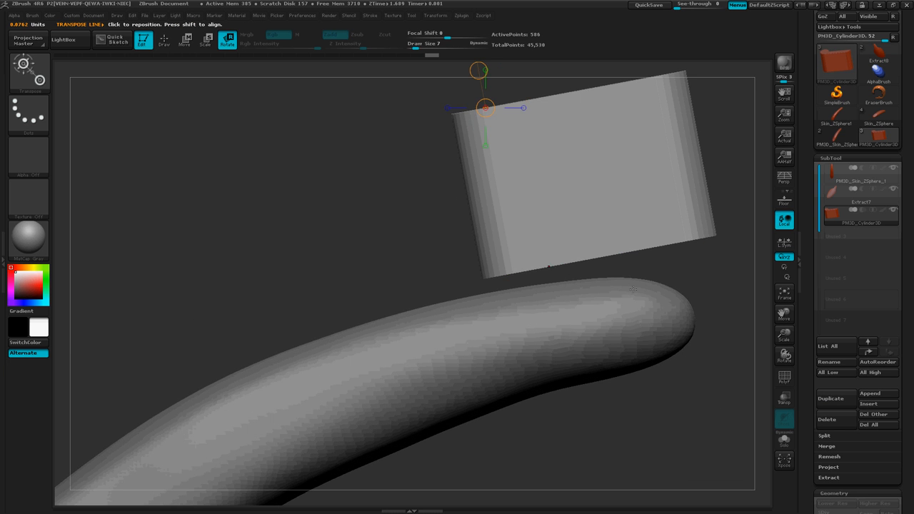
left_click_drag(649, 277, 583, 286, "alt")
key("w")
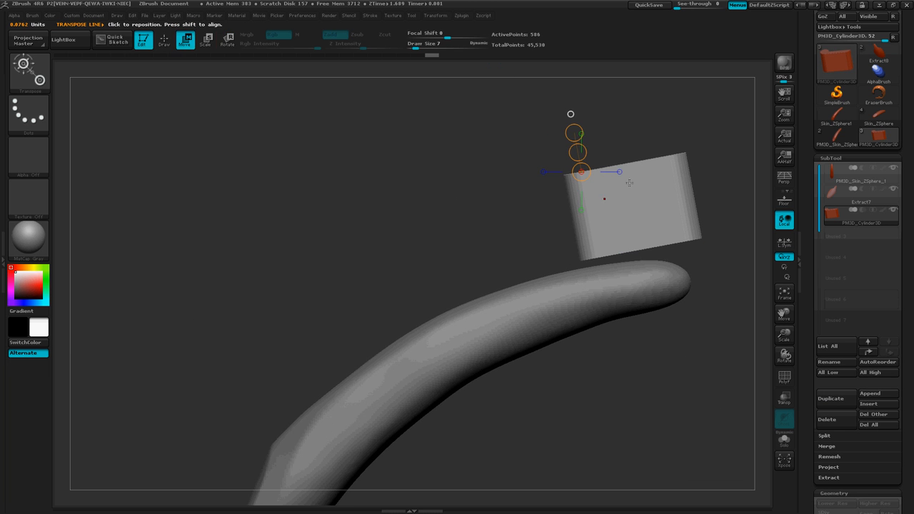
left_click_drag(578, 151, 577, 203)
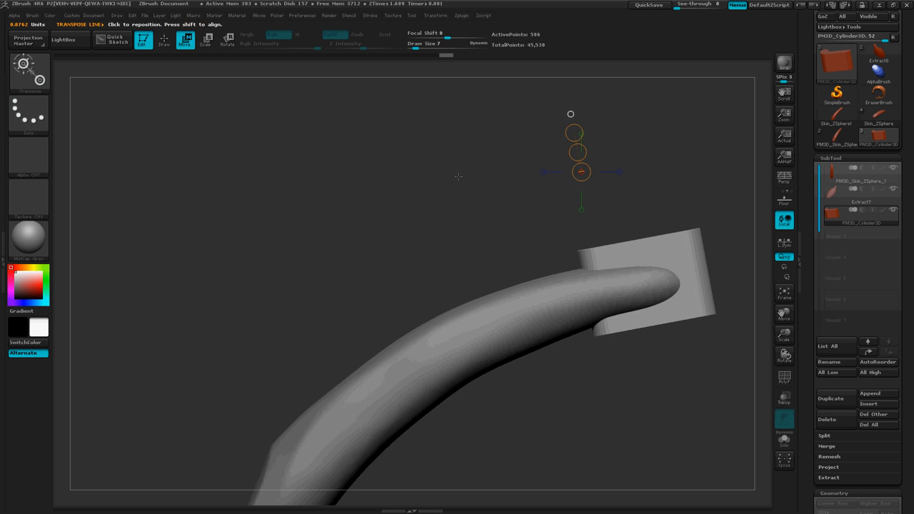
Align a transpose line with the piece's round end and rotate the flat arm to point diagonally out of the handle's side.
left_click_drag(457, 175, 471, 231)
left_click_drag(477, 199, 468, 304, "shift")
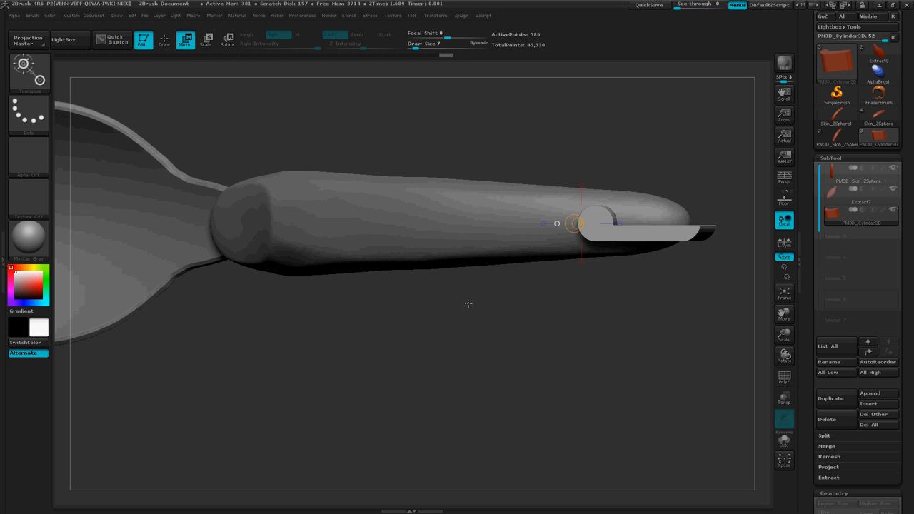
left_click_drag(598, 229, 744, 195)
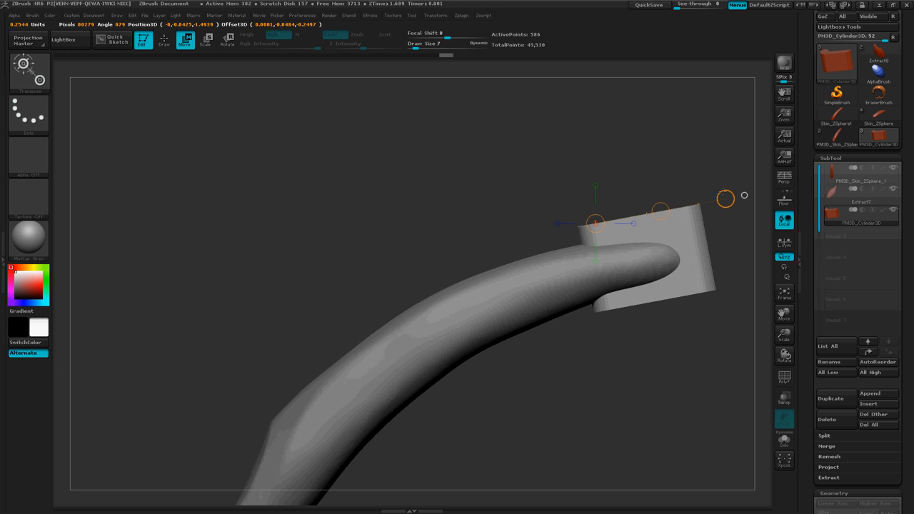
left_click_drag(720, 154, 689, 281)
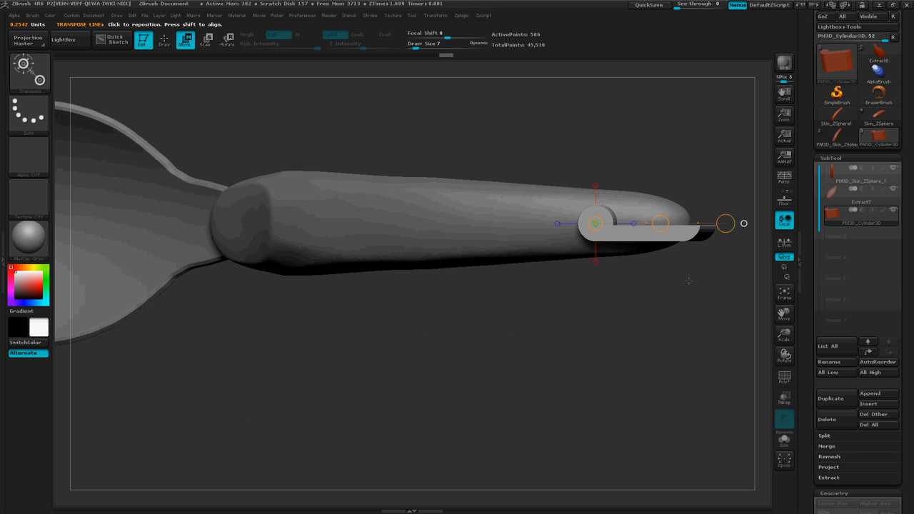
key("r")
left_click_drag(725, 224, 650, 304)
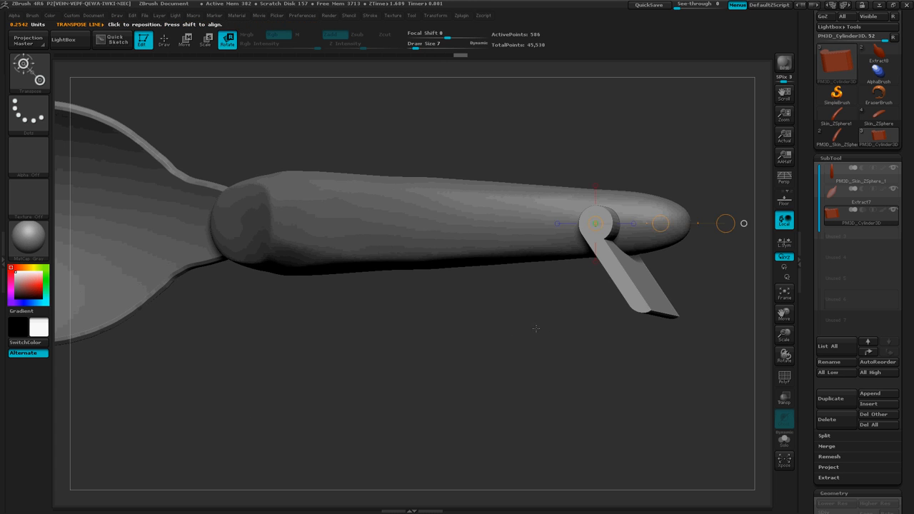
mouse_move(536, 327)
left_mouse_down()
mouse_move(534, 252)
mouse_move(518, 234)
mouse_move(544, 264)
mouse_move(544, 324)
left_mouse_up()
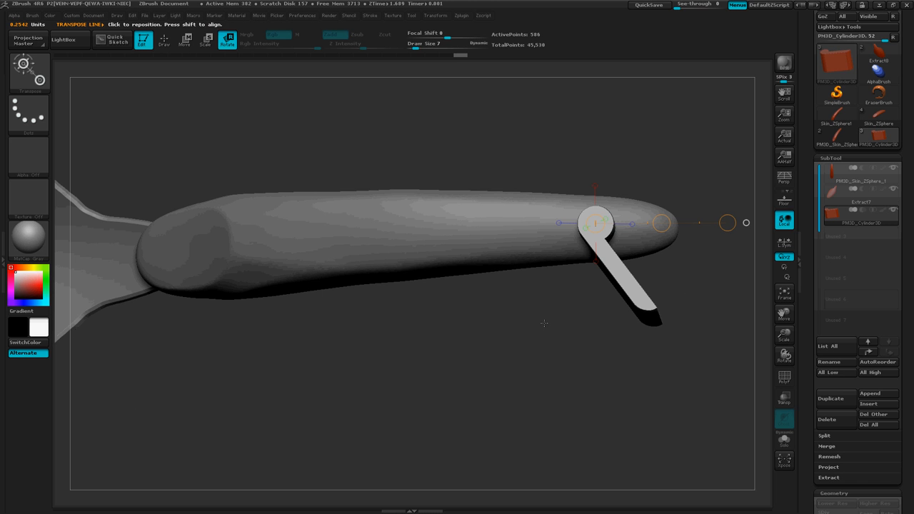
left_click_drag(544, 324, 525, 257)
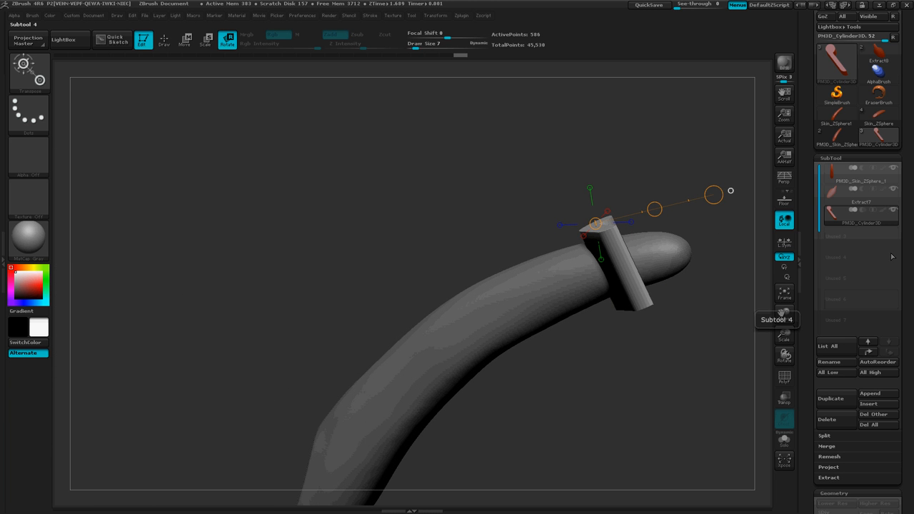
Move the PM3D_Cylinder3D subtool above Extract7 in the list and select the PM3D_Skin_ZSphere_1 subtool.
mouse_move(892, 209)
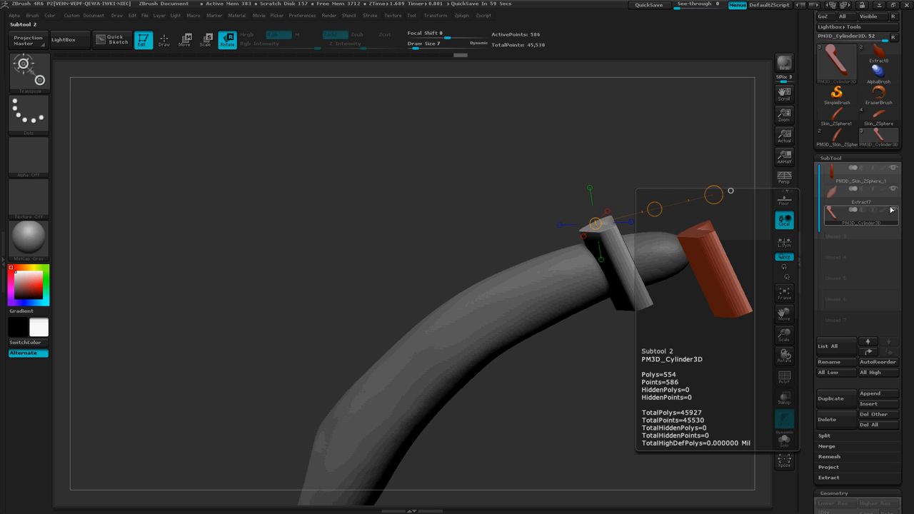
mouse_move(847, 207)
mouse_move(844, 181)
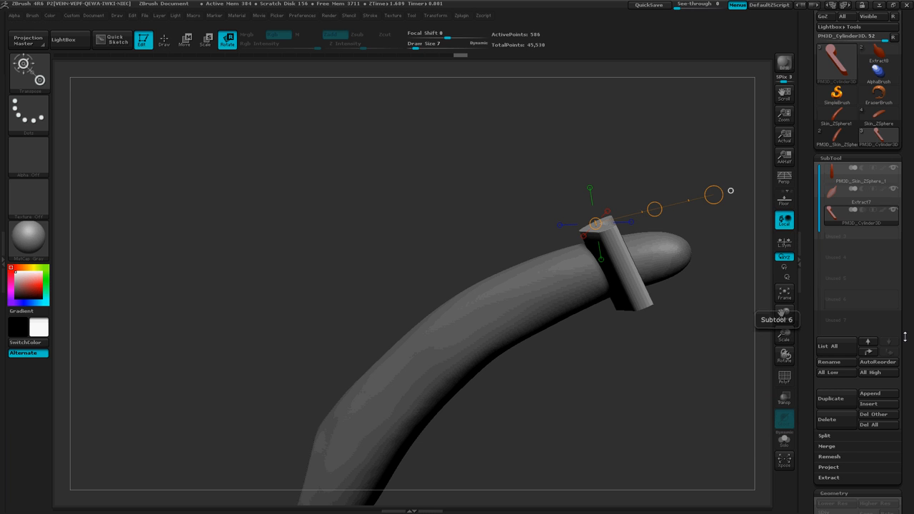
left_click(870, 343)
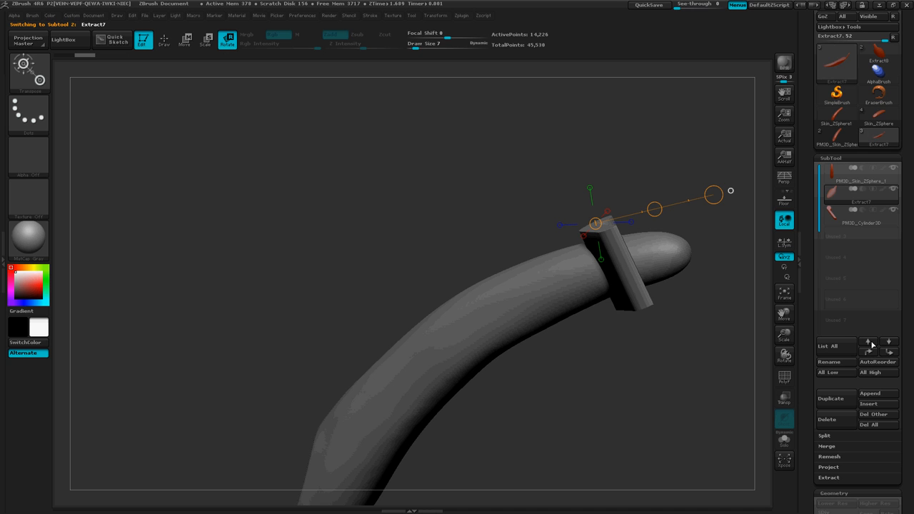
left_click(862, 224)
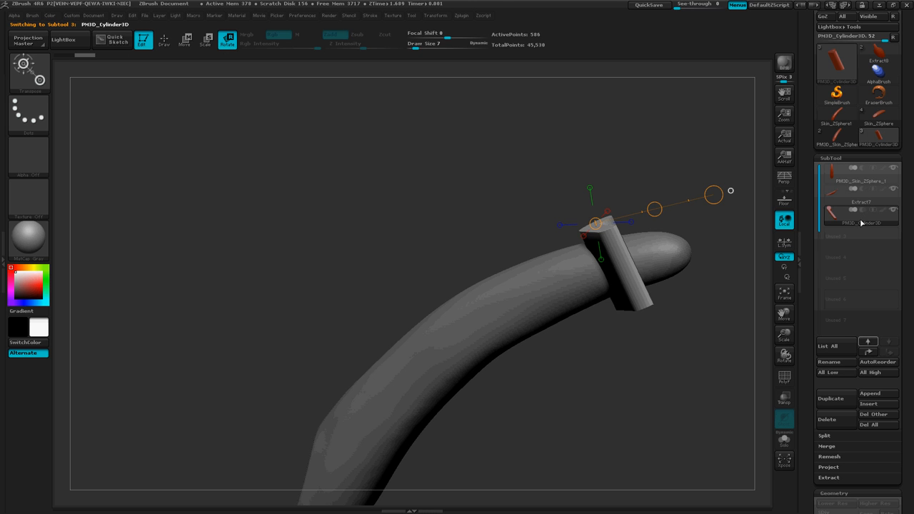
left_click(873, 353)
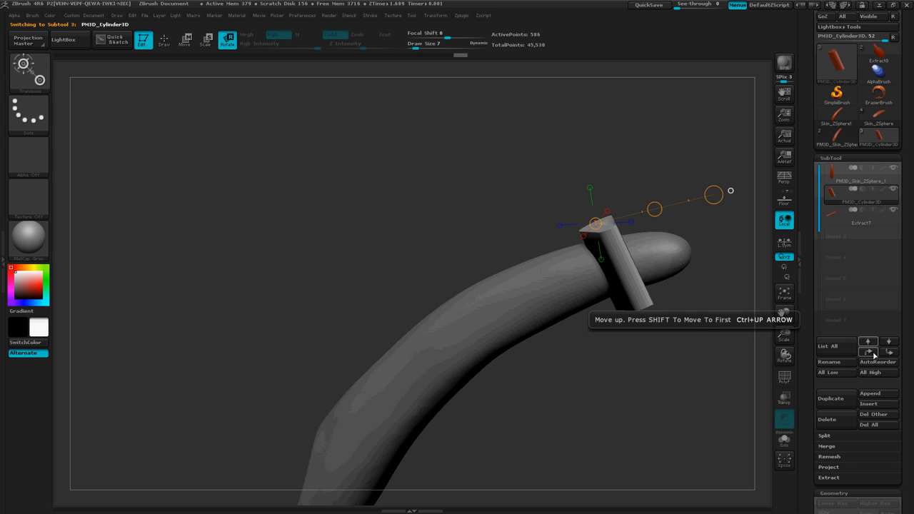
left_click(872, 180)
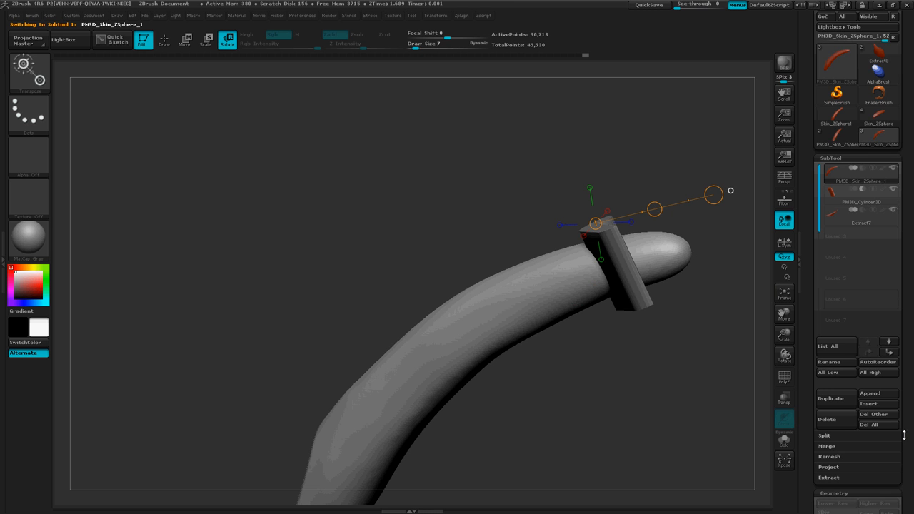
Merge PM3D_Skin_ZSphere_1 down with the cylinder cutter and update the DynaMesh to subtract the keyhole slot from the handle's tip.
left_click_drag(905, 435, 906, 44)
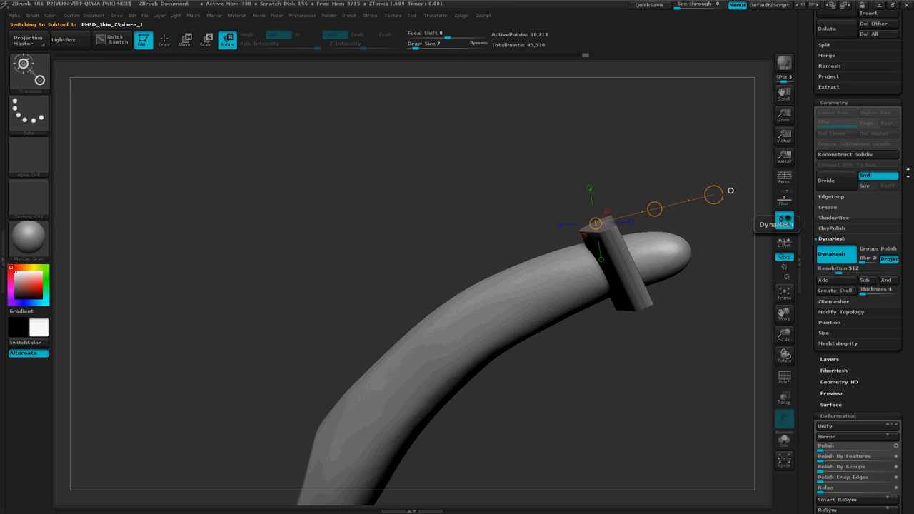
left_click_drag(907, 169, 903, 280)
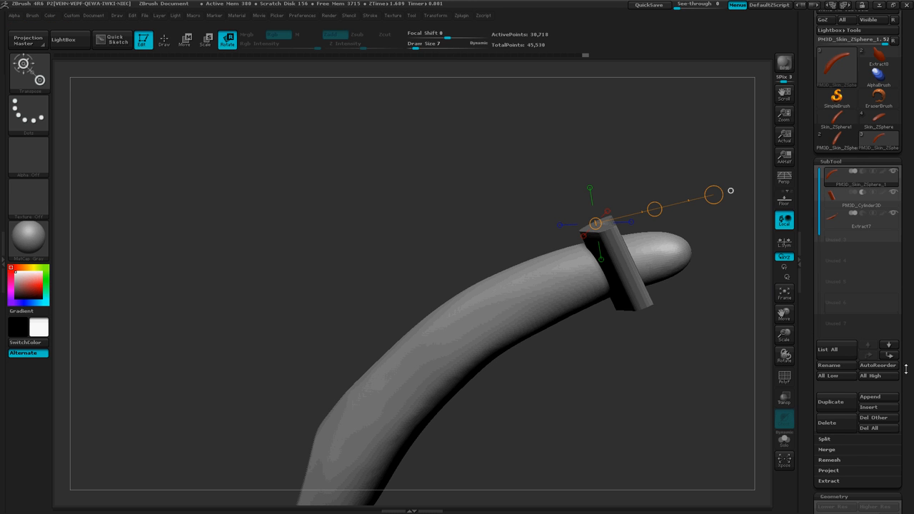
left_click(855, 449)
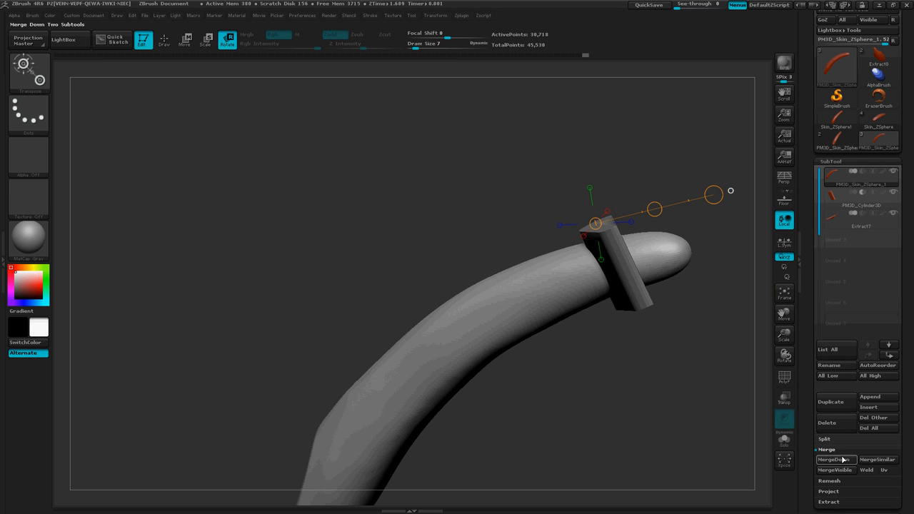
left_click(839, 459)
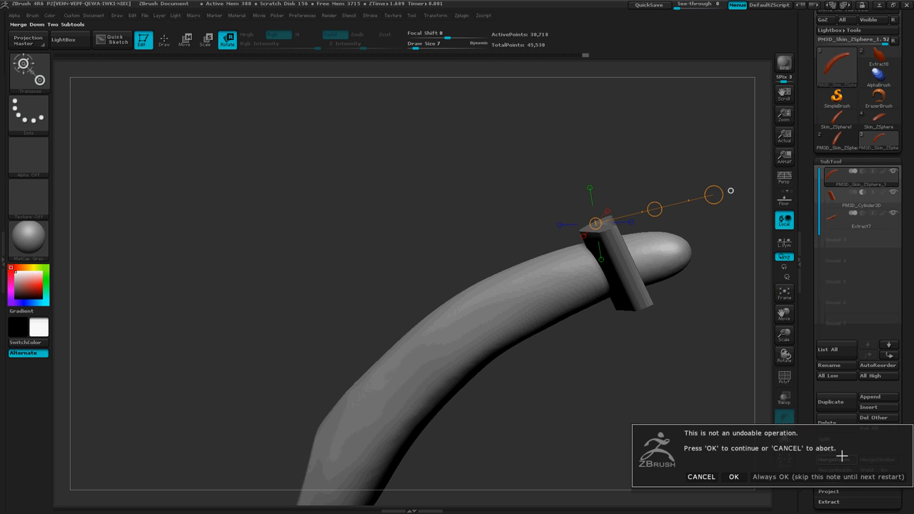
left_click(737, 478)
mouse_move(607, 364)
left_mouse_down("ctrl")
mouse_move(677, 430)
mouse_move(661, 476)
mouse_move(590, 383)
left_mouse_up("ctrl")
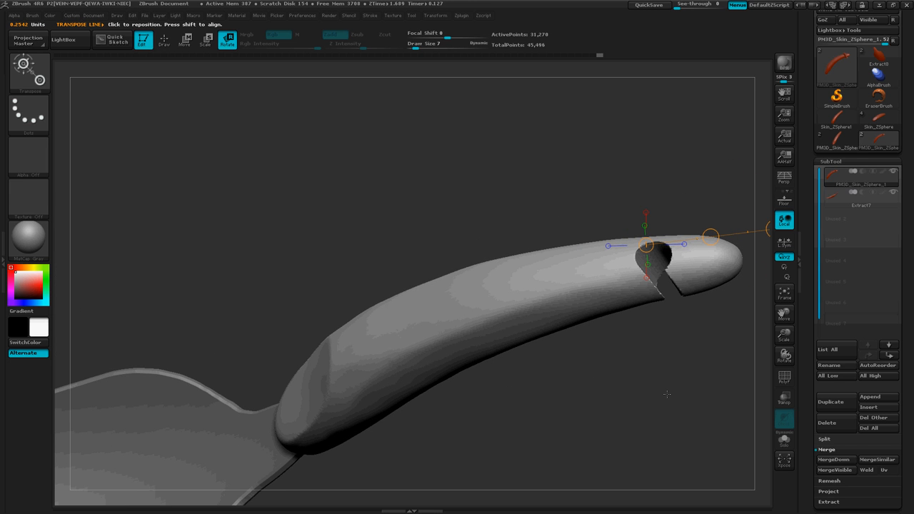
Smooth the edges of the slot in the handle's tip at draw size 37 and update the handle's DynaMesh.
mouse_move(672, 415)
left_mouse_down()
mouse_move(657, 379)
mouse_move(664, 397)
left_mouse_up()
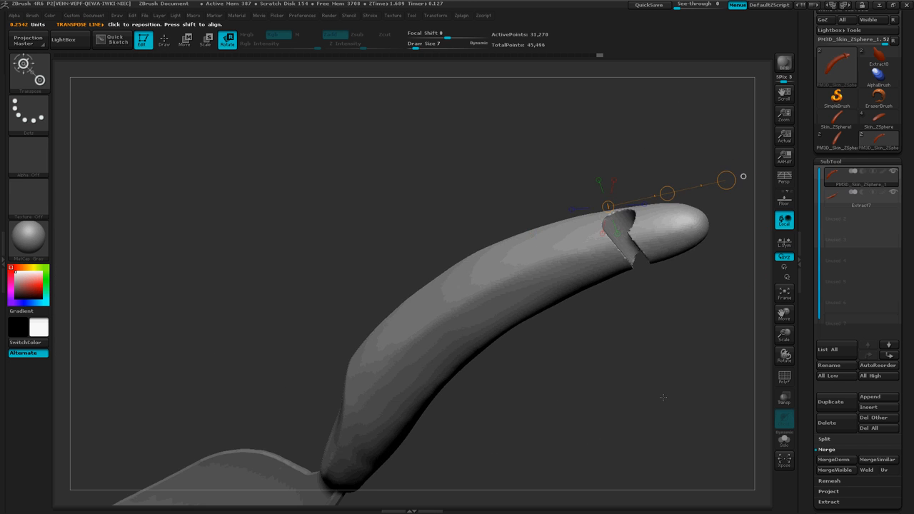
right_click_drag(657, 363, 655, 365, "ctrl")
key("q")
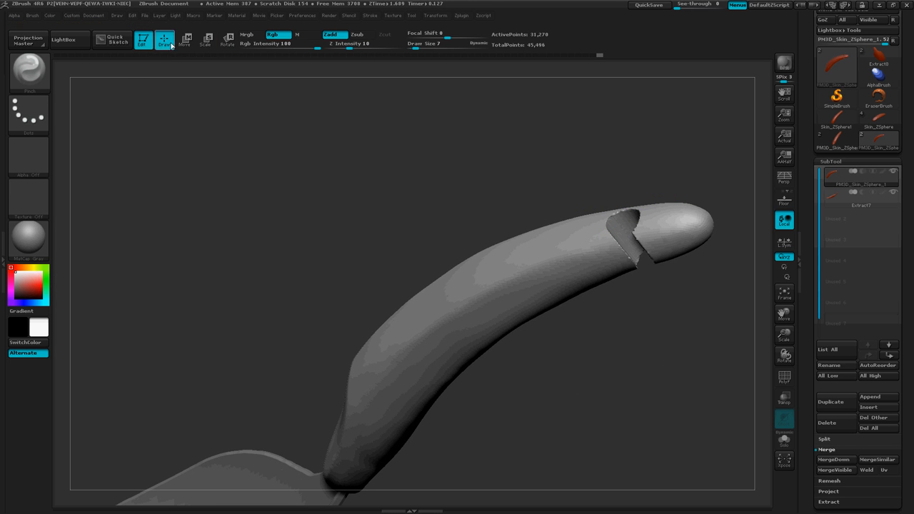
key("s")
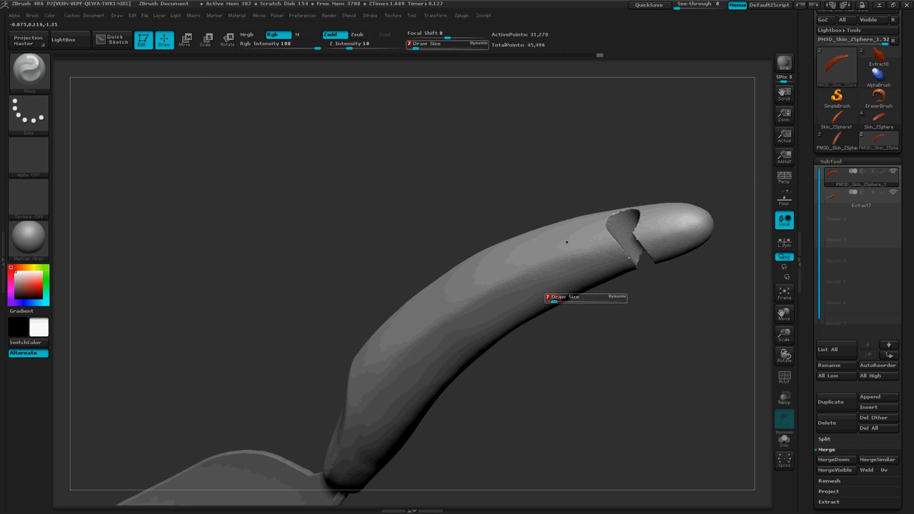
left_click_drag(551, 300, 562, 299)
left_click_drag(619, 342, 626, 388)
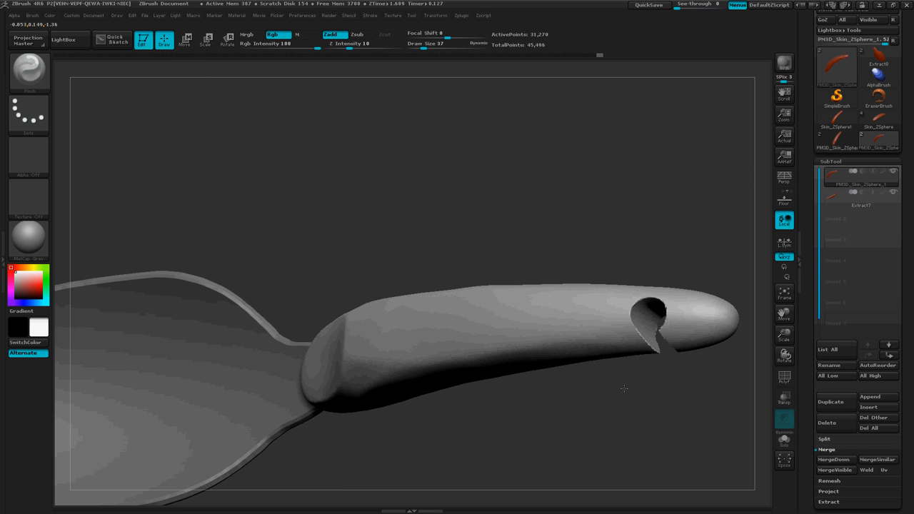
left_click_drag(645, 319, 639, 307, "shift")
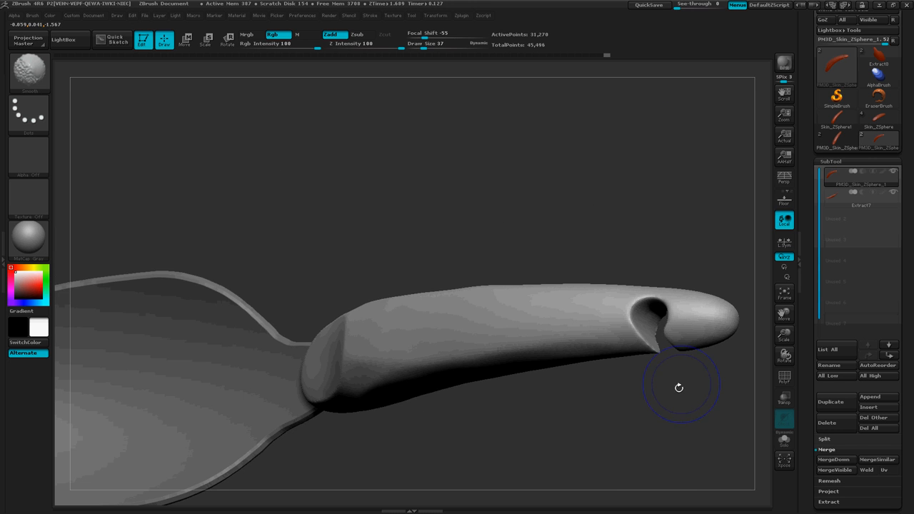
left_click_drag(678, 381, 700, 382)
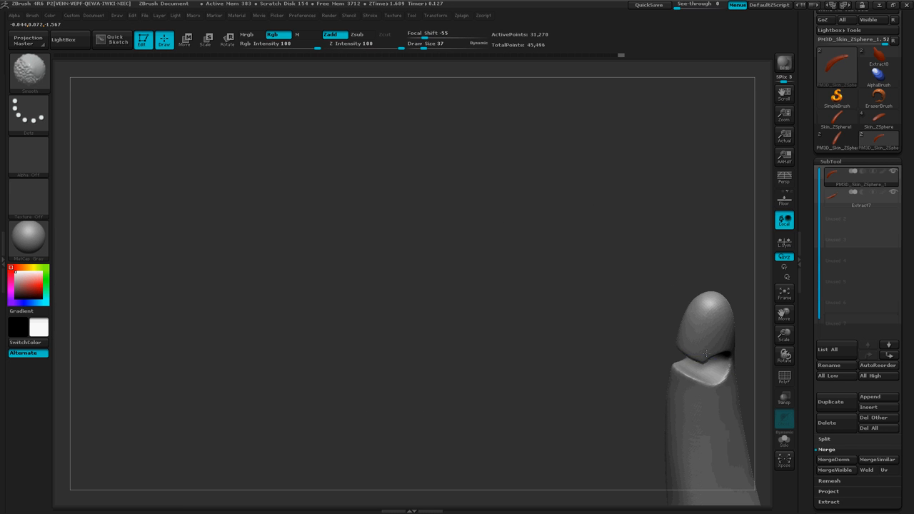
left_click_drag(465, 270, 506, 329, "ctrl")
Examine the whole spoon-shaped model, its handle and the slot at the tip from several angles and distances.
mouse_move(463, 306)
left_mouse_down()
mouse_move(535, 333)
mouse_move(562, 357)
mouse_move(526, 350)
left_mouse_up()
right_click_drag(526, 350, 447, 321, "ctrl")
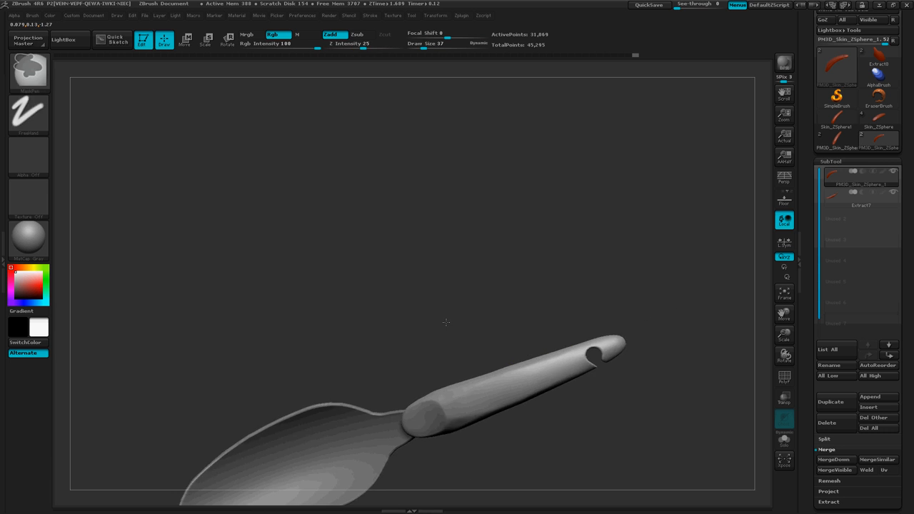
mouse_move(448, 321)
left_mouse_down()
mouse_move(569, 301)
mouse_move(531, 340)
mouse_move(557, 418)
mouse_move(565, 418)
left_mouse_up()
right_click_drag(566, 418, 560, 400, "ctrl")
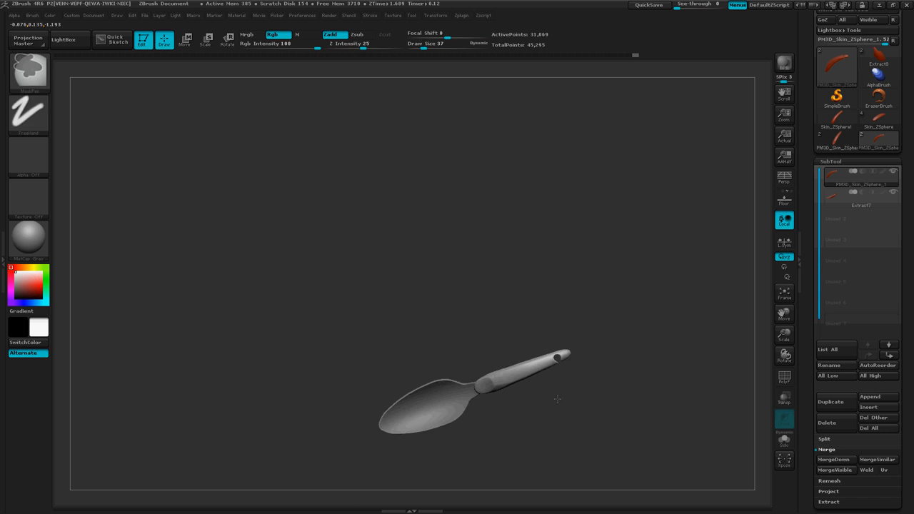
mouse_move(559, 400)
left_mouse_down()
mouse_move(543, 279)
mouse_move(565, 382)
left_mouse_up()
right_click_drag(550, 414, 749, 455, "ctrl")
left_click(856, 196)
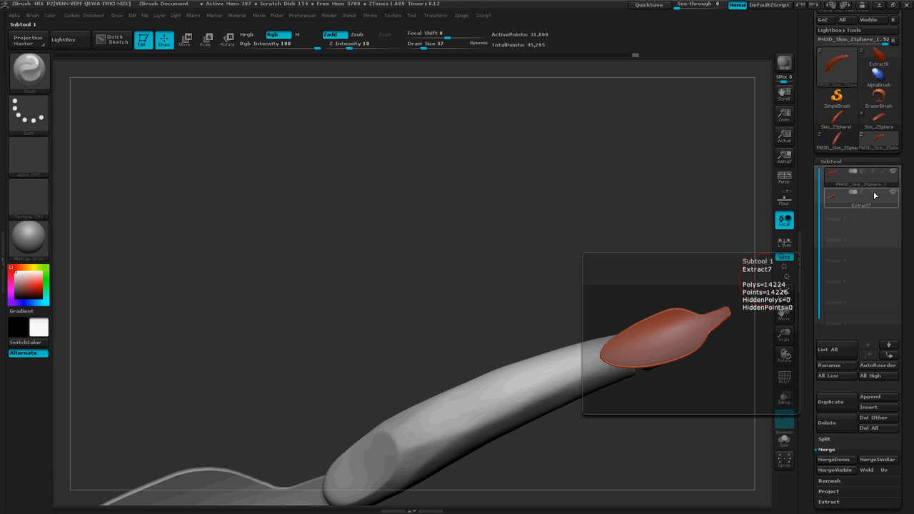
right_click_drag(516, 231, 616, 204, "ctrl")
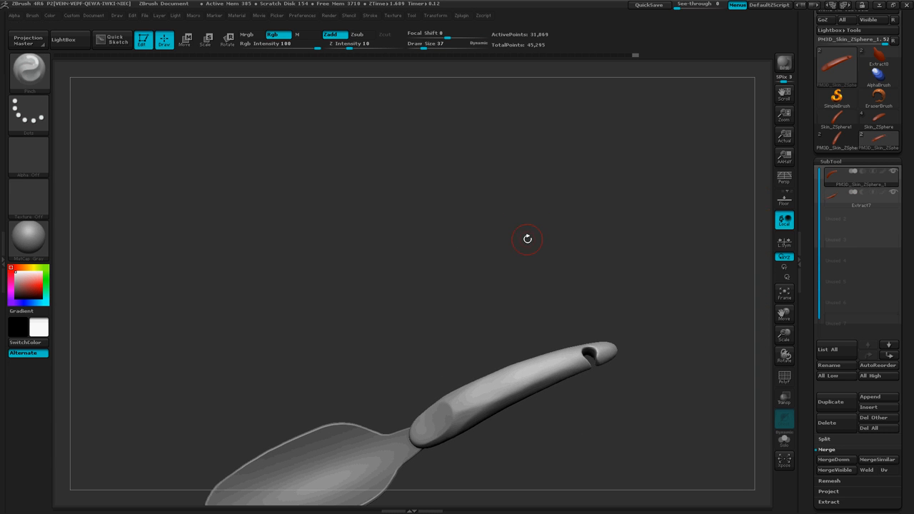
mouse_move(527, 239)
left_mouse_down()
mouse_move(526, 179)
mouse_move(516, 207)
left_mouse_up()
mouse_move(490, 280)
right_mouse_down("ctrl")
mouse_move(573, 265)
mouse_move(537, 285)
right_mouse_up("ctrl")
right_click_drag(543, 349, 561, 404)
right_click_drag(565, 460, 561, 306, "alt")
mouse_move(561, 306)
right_mouse_down("ctrl")
mouse_move(569, 318)
mouse_move(660, 328)
right_mouse_up("ctrl")
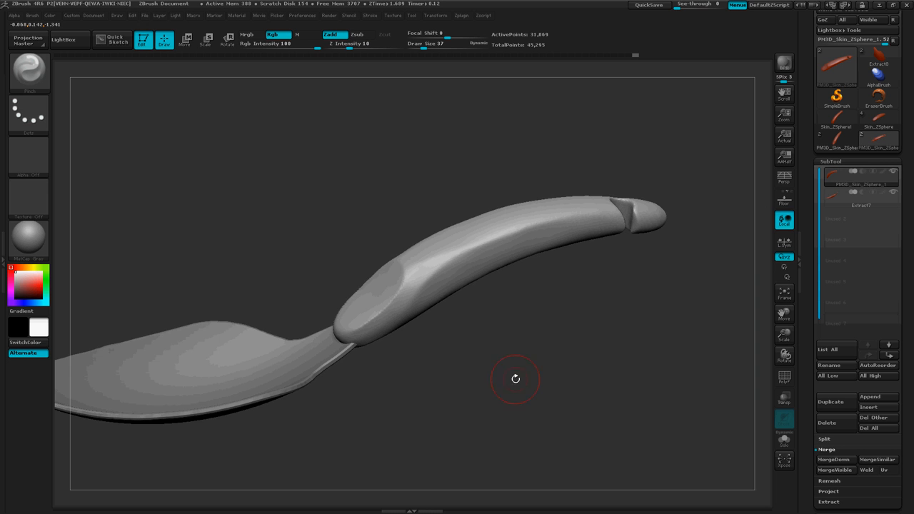
right_click_drag(516, 379, 605, 260)
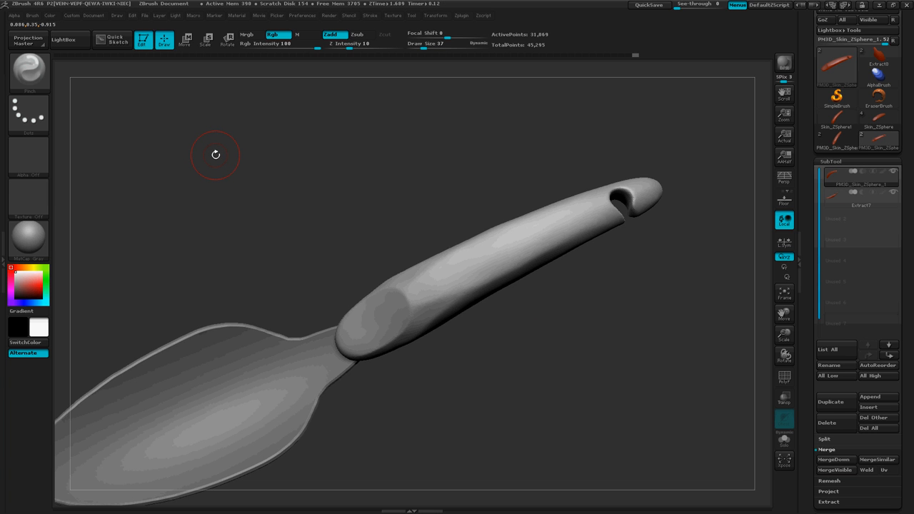
key("alt+Tab")
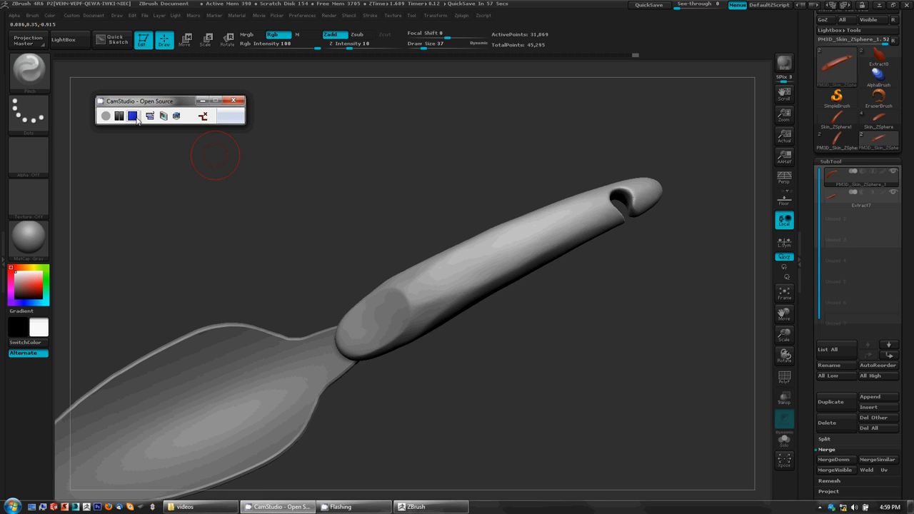
left_click(136, 117)
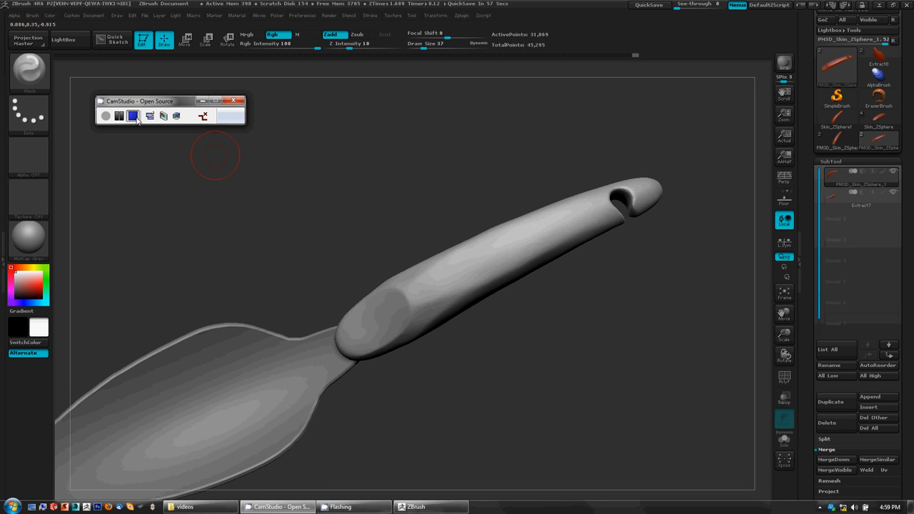